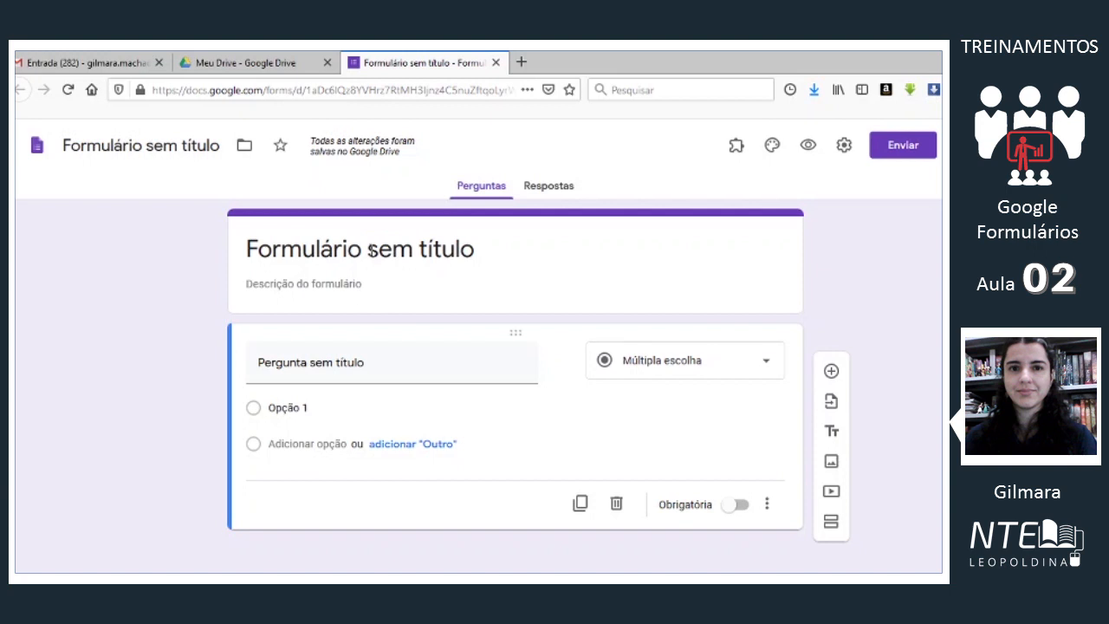
- Replace the form's default title with "Inscrição"
{"action": "left_click", "coordinate": [372, 250]}
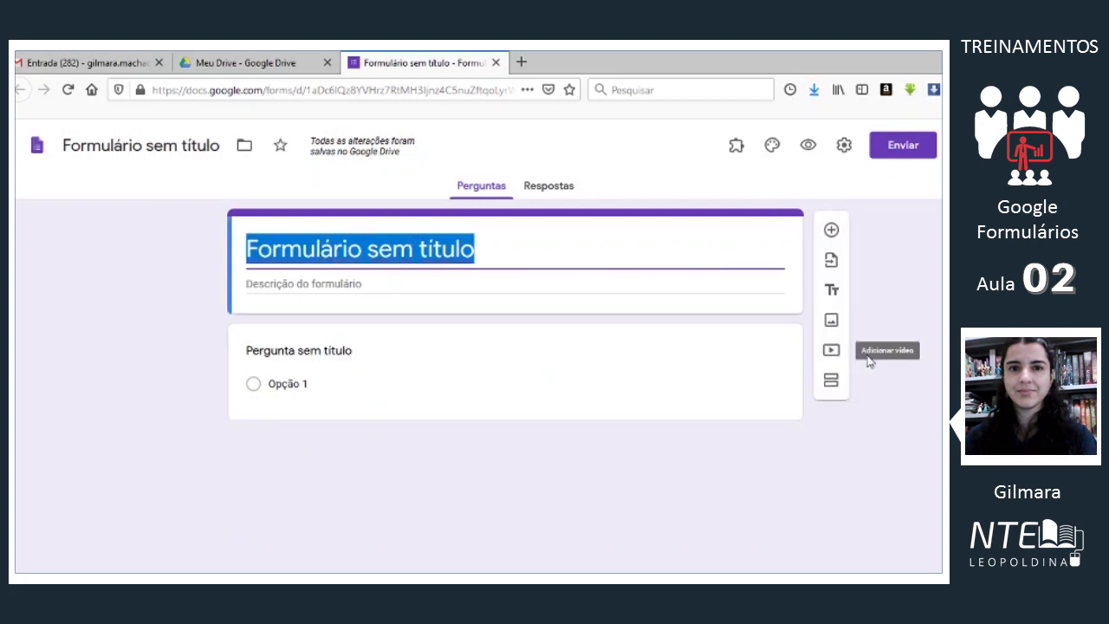
{"action": "left_click", "coordinate": [418, 378]}
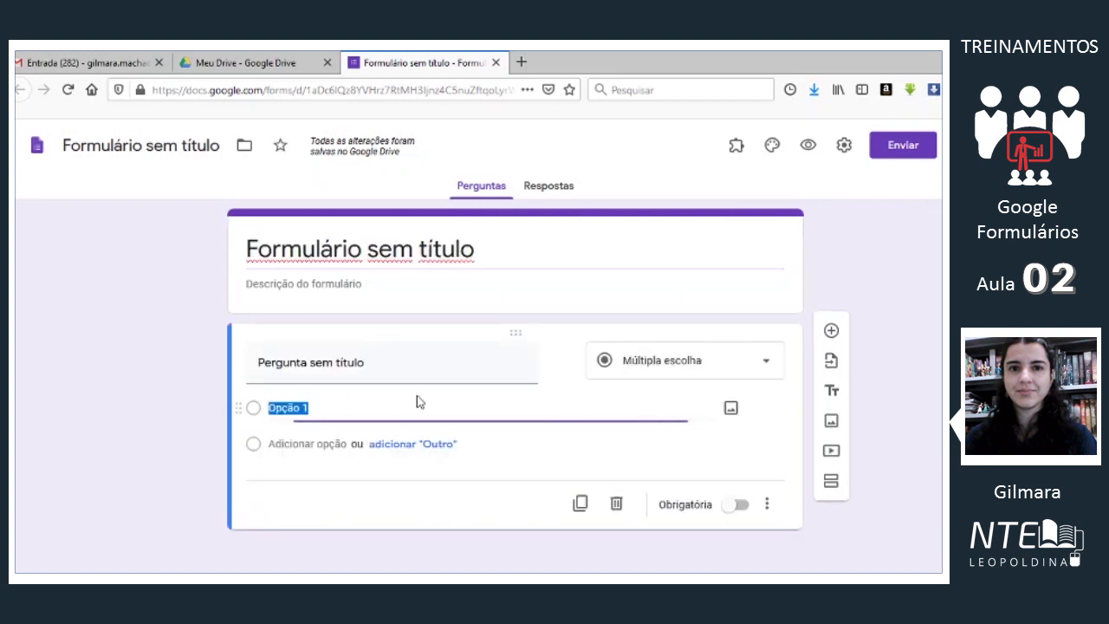
{"action": "left_click", "coordinate": [627, 271]}
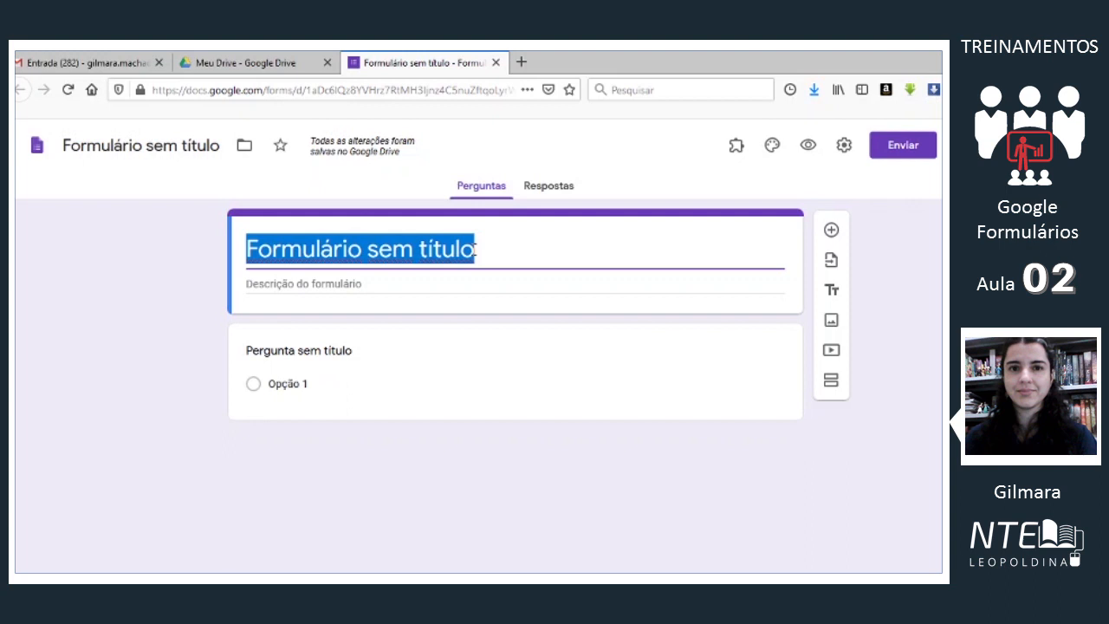
{"action": "type", "text": "Inscrição"}
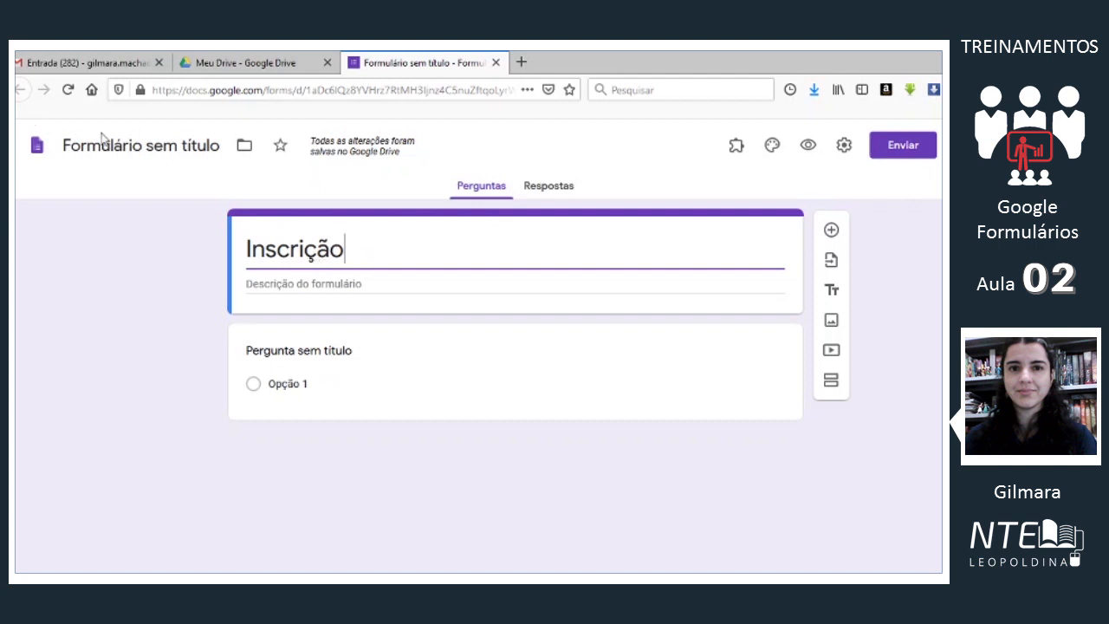
- Rename the form file as "Formulário de Inscrição"
{"action": "left_click", "coordinate": [148, 147]}
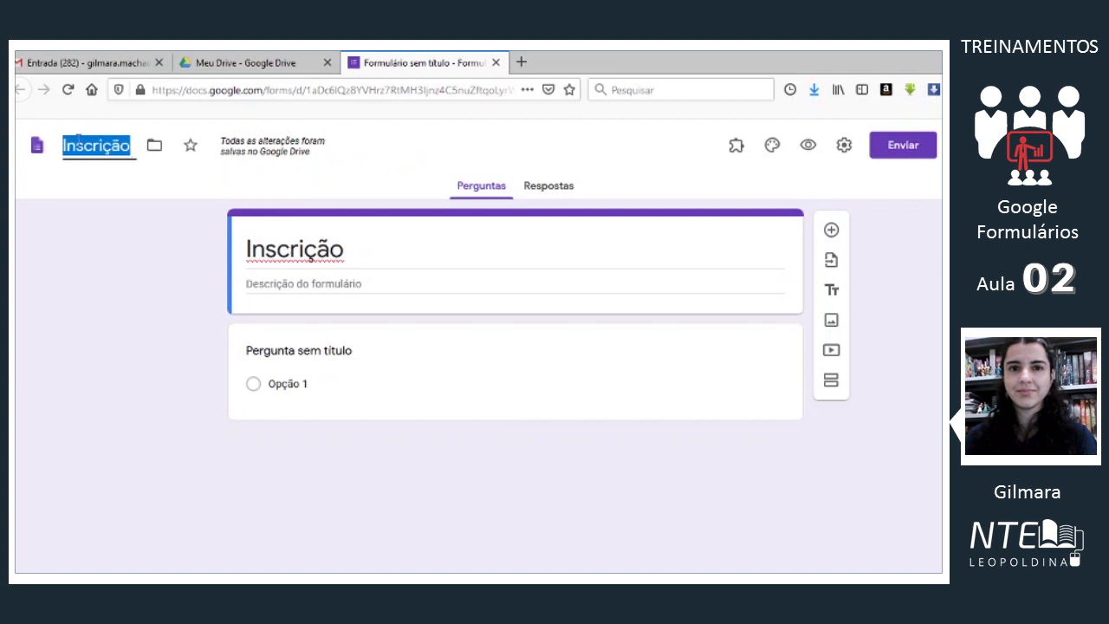
{"action": "left_click", "coordinate": [117, 152]}
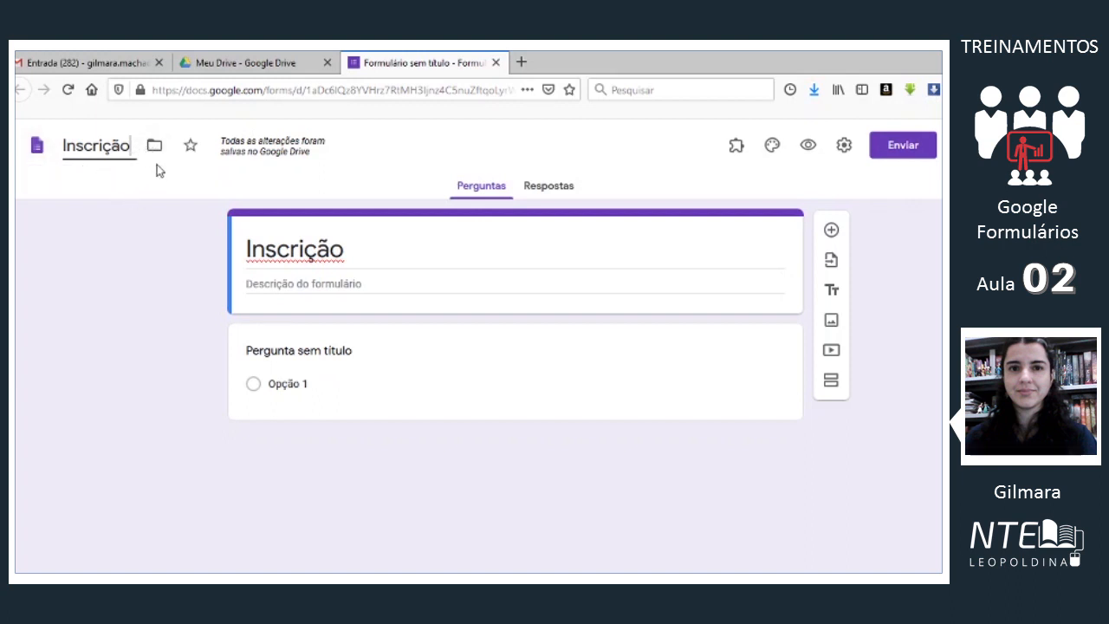
{"action": "left_click", "coordinate": [65, 147]}
{"action": "type", "text": "Formula"}
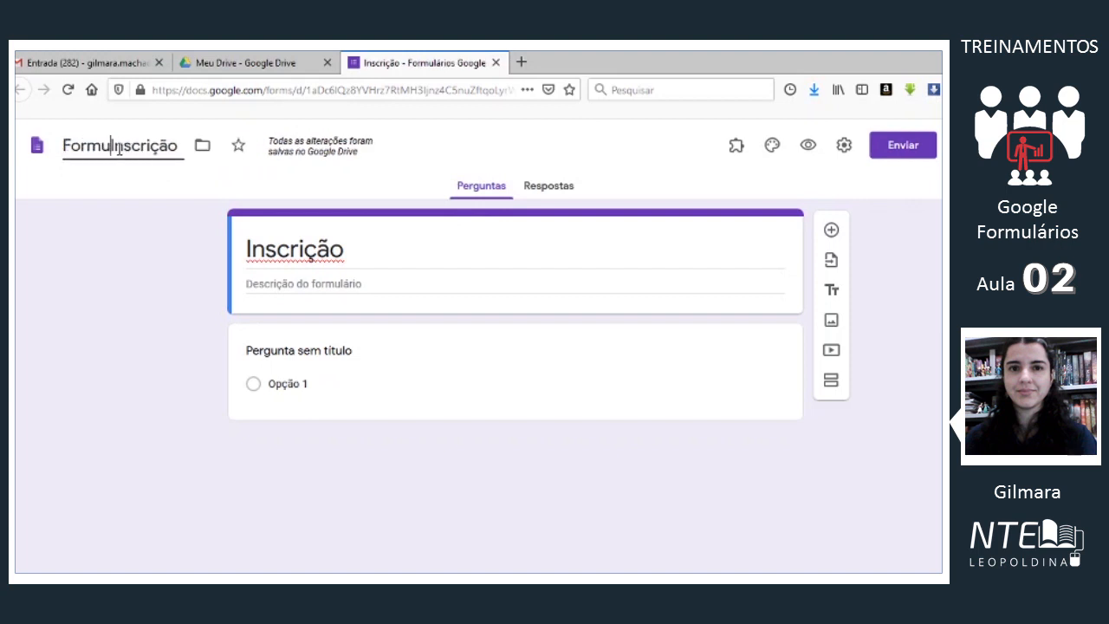
{"action": "type", "text": "rio de"}
- Add the form description "Formulário de inscrição de alunos no curso EAD." below the title
{"action": "double_click", "coordinate": [309, 258]}
{"action": "left_click", "coordinate": [310, 256]}
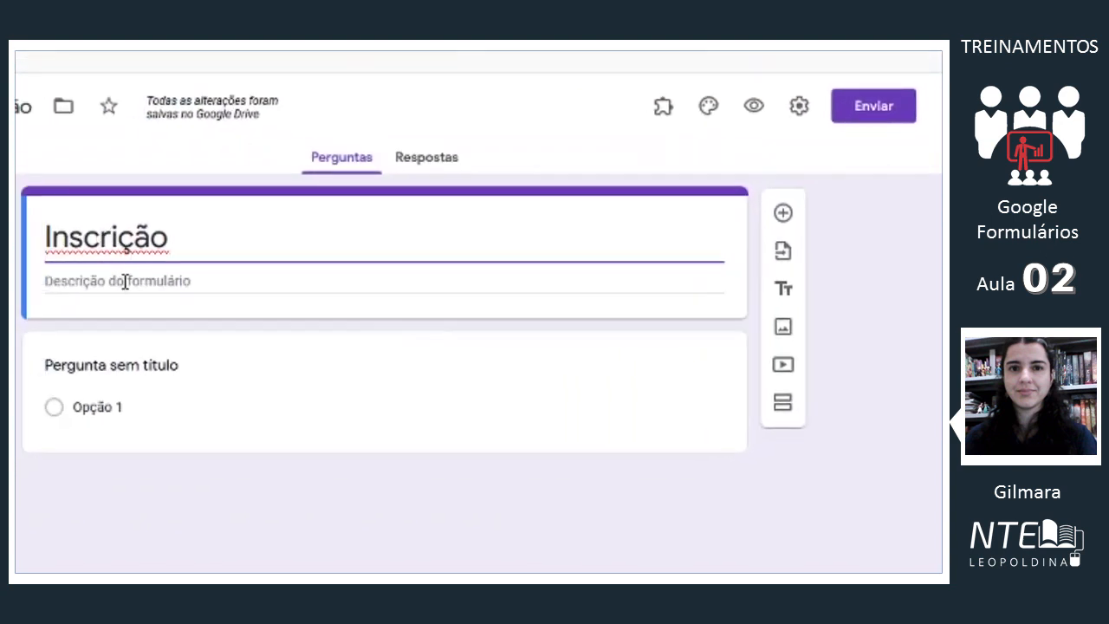
{"action": "left_click", "coordinate": [126, 281]}
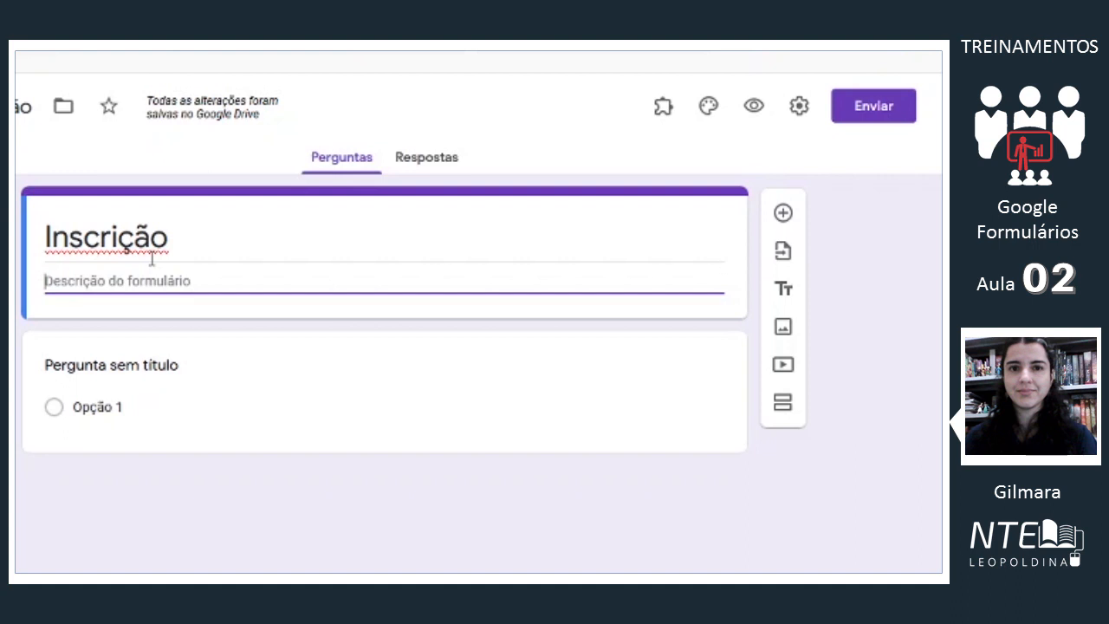
{"action": "type", "text": "Formulário de"}
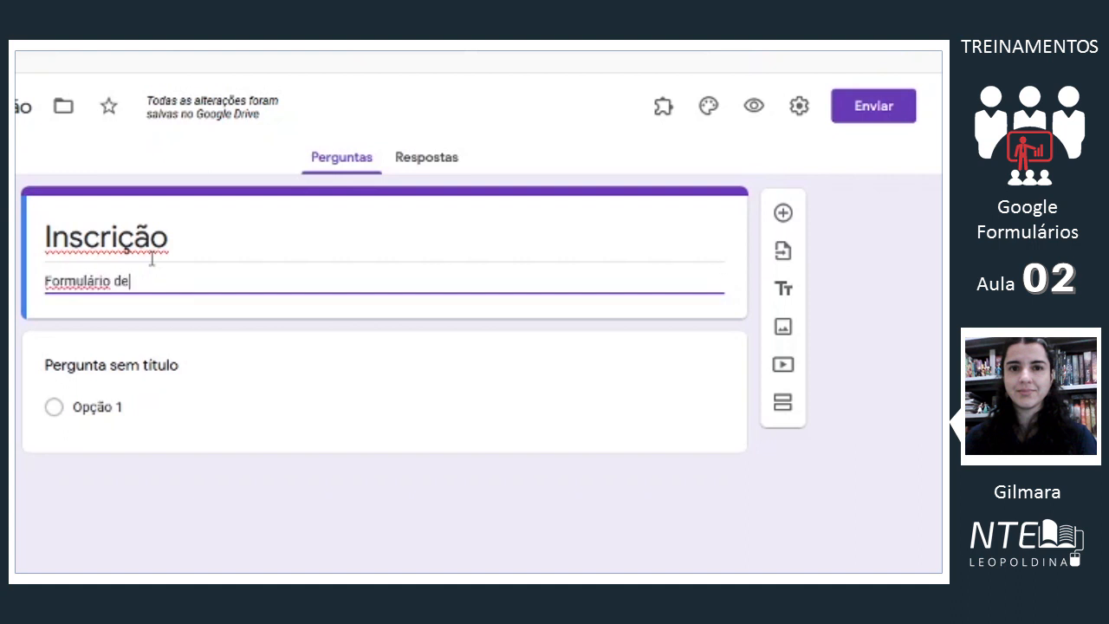
{"action": "type", "text": " inscrica"}
{"action": "key", "text": "BackSpace"}
{"action": "key", "text": "BackSpace"}
{"action": "key", "text": "BackSpace"}
{"action": "type", "text": "ção de alunos no curso EAD."}
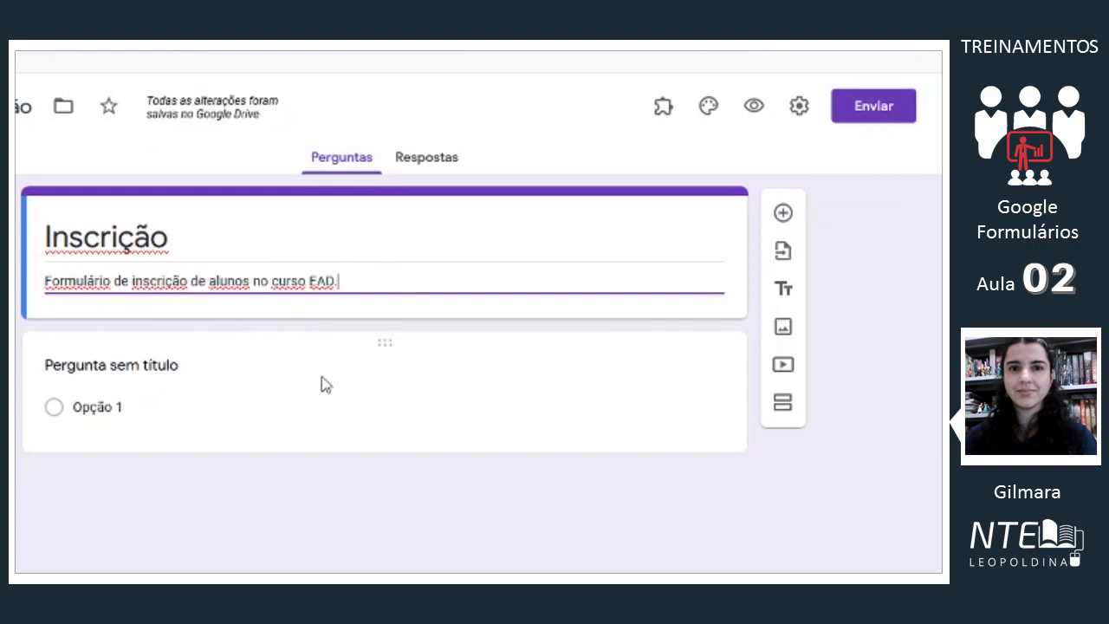
- Word the first, untitled question as "Informe seu nome:"
{"action": "left_click", "coordinate": [222, 350]}
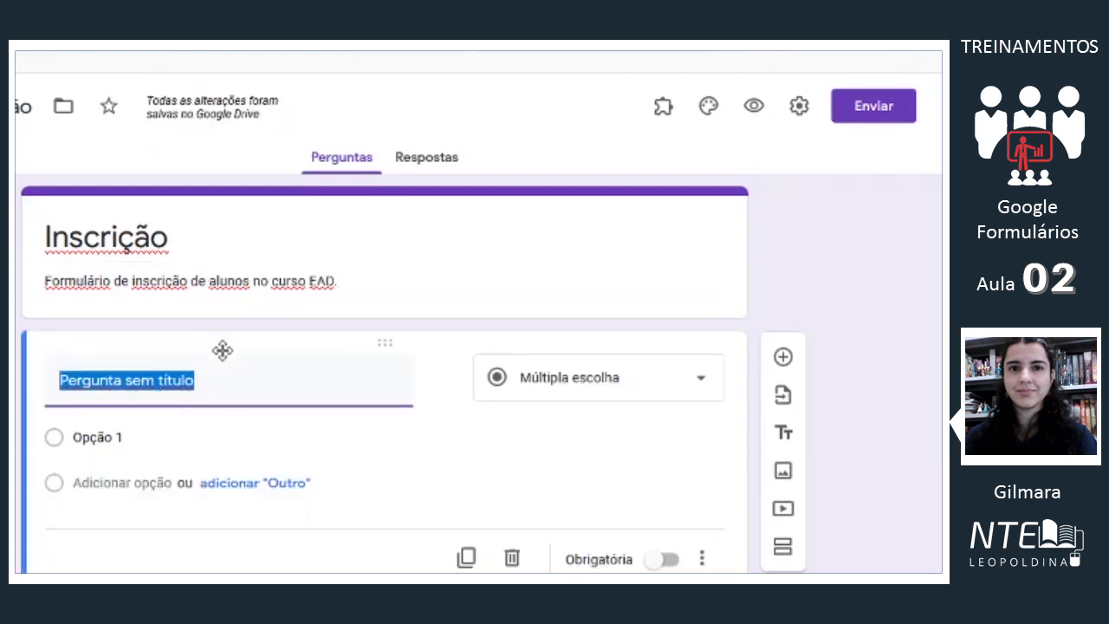
{"action": "left_click", "coordinate": [205, 221]}
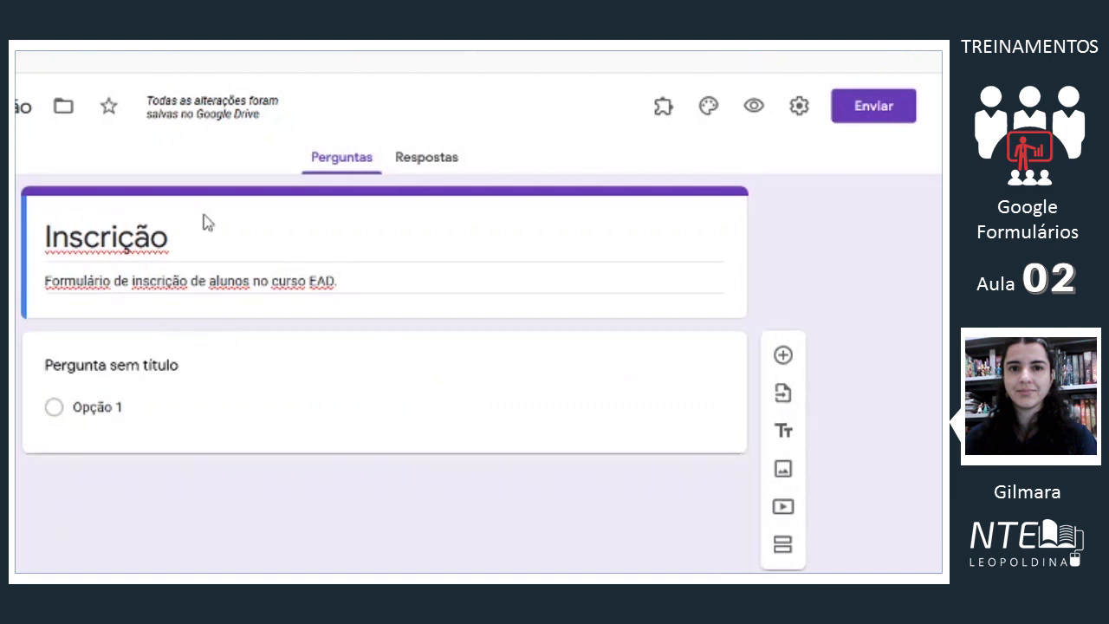
{"action": "left_click", "coordinate": [235, 384]}
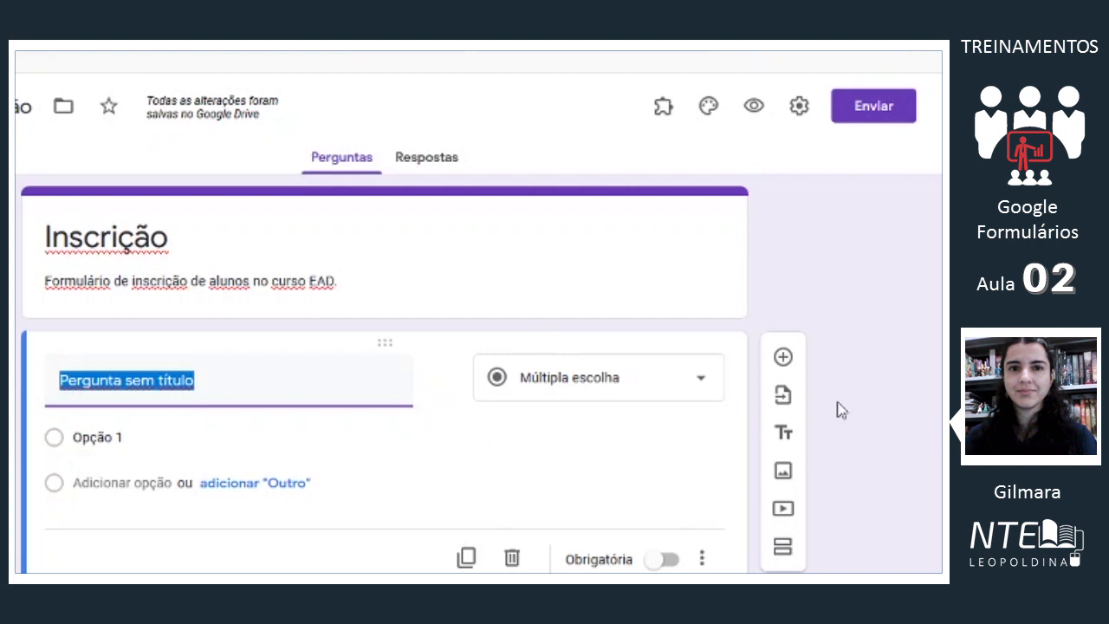
{"action": "left_click", "coordinate": [136, 381]}
{"action": "left_click", "coordinate": [219, 381]}
{"action": "type", "text": "Informe seu nome:"}
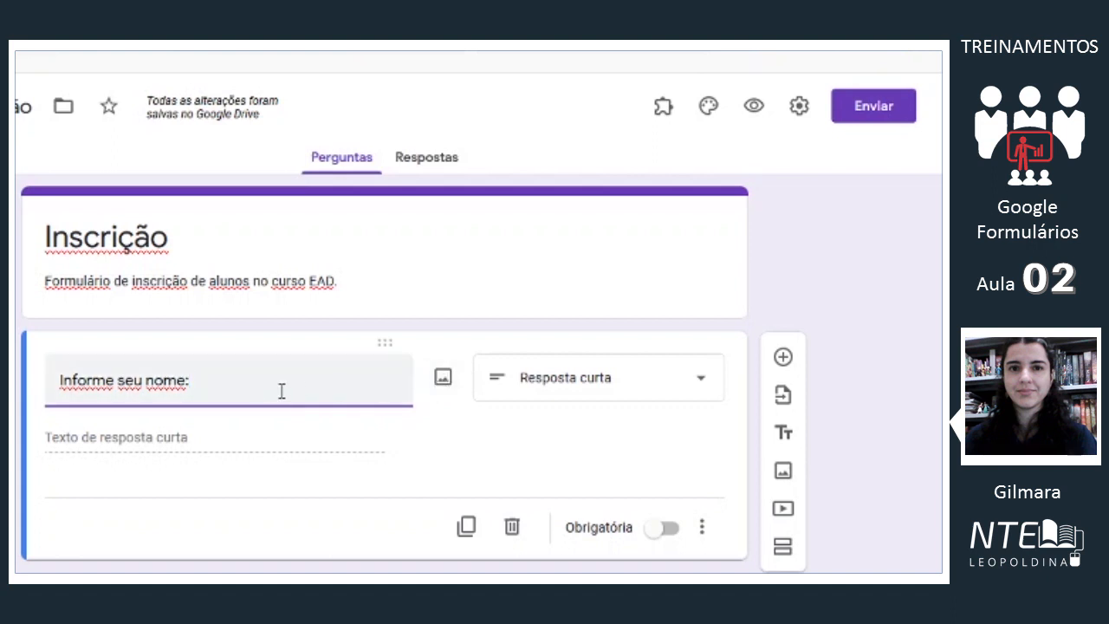
- Review the answer types available for the name question without changing its type
{"action": "mouse_move", "coordinate": [409, 376]}
{"action": "left_click", "coordinate": [598, 378]}
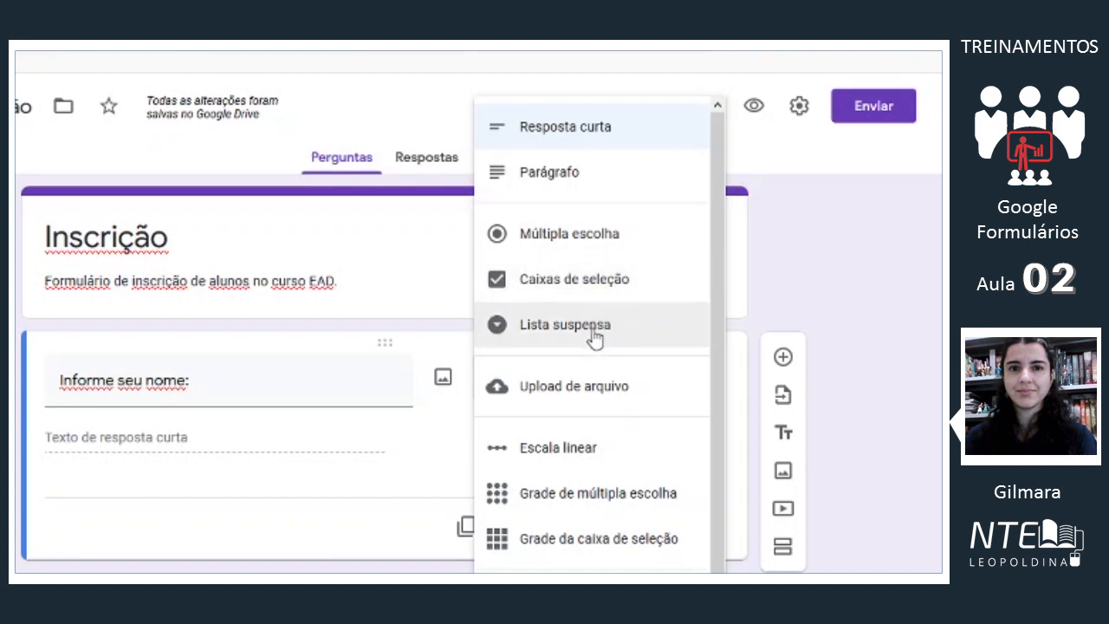
{"action": "left_click", "coordinate": [779, 311]}
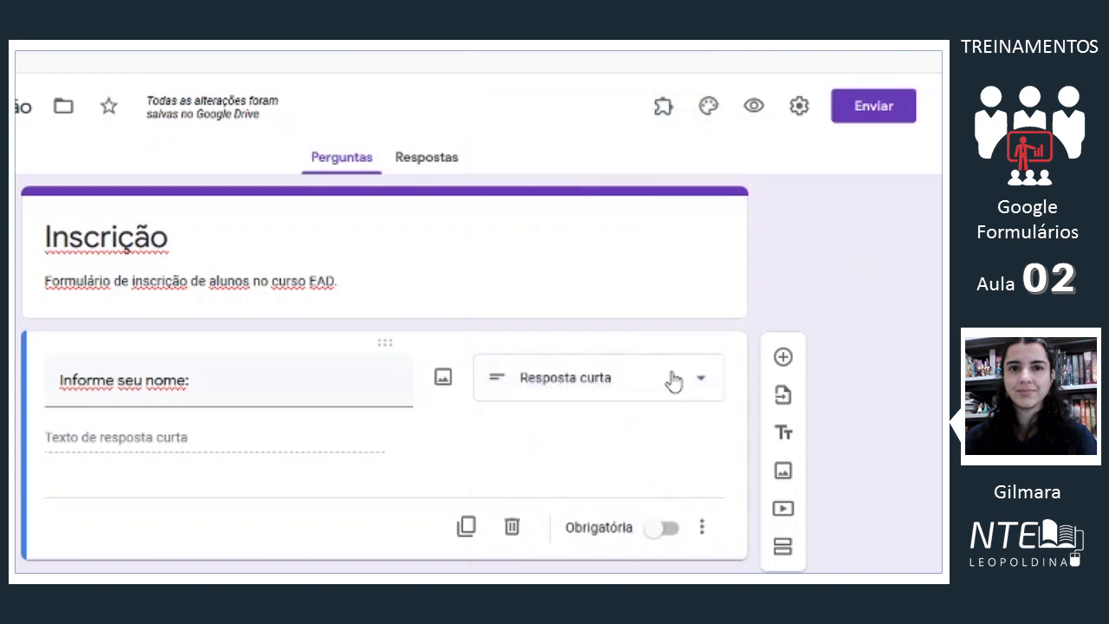
{"action": "left_click", "coordinate": [701, 383]}
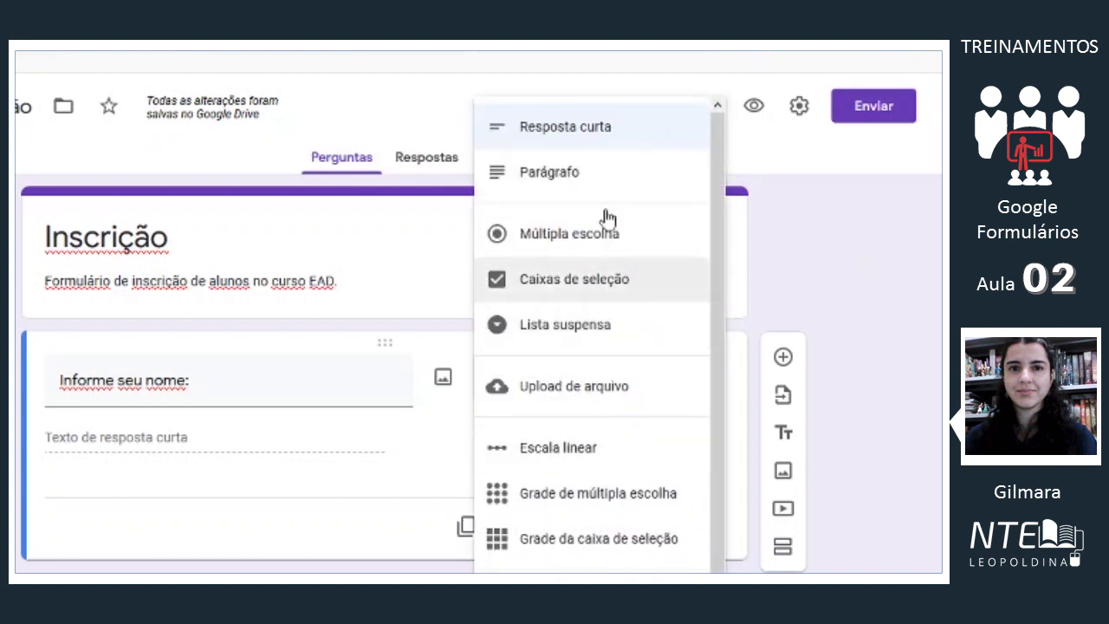
{"action": "left_click", "coordinate": [852, 310]}
{"action": "left_click", "coordinate": [706, 388]}
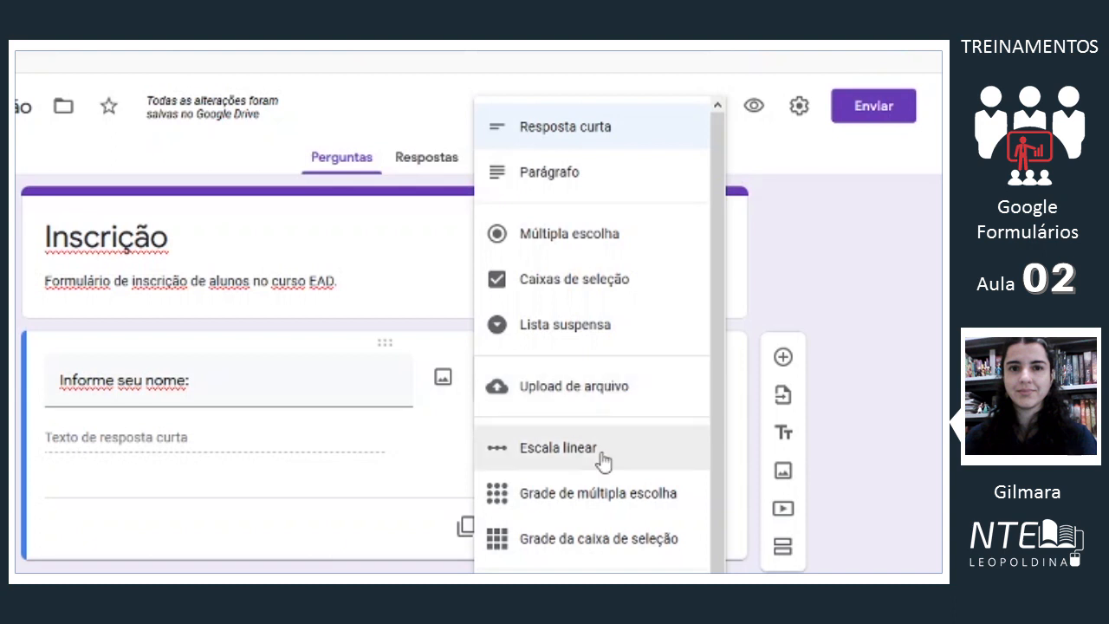
{"action": "scroll", "coordinate": [604, 462], "scroll_direction": "down", "scroll_amount": 1}
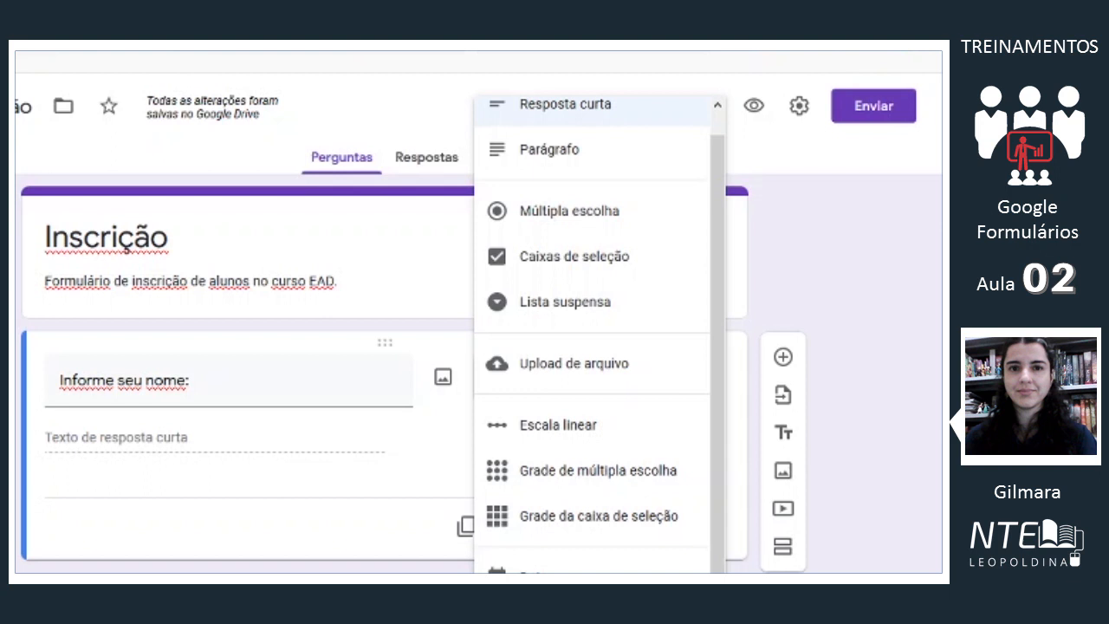
{"action": "left_click", "coordinate": [911, 413]}
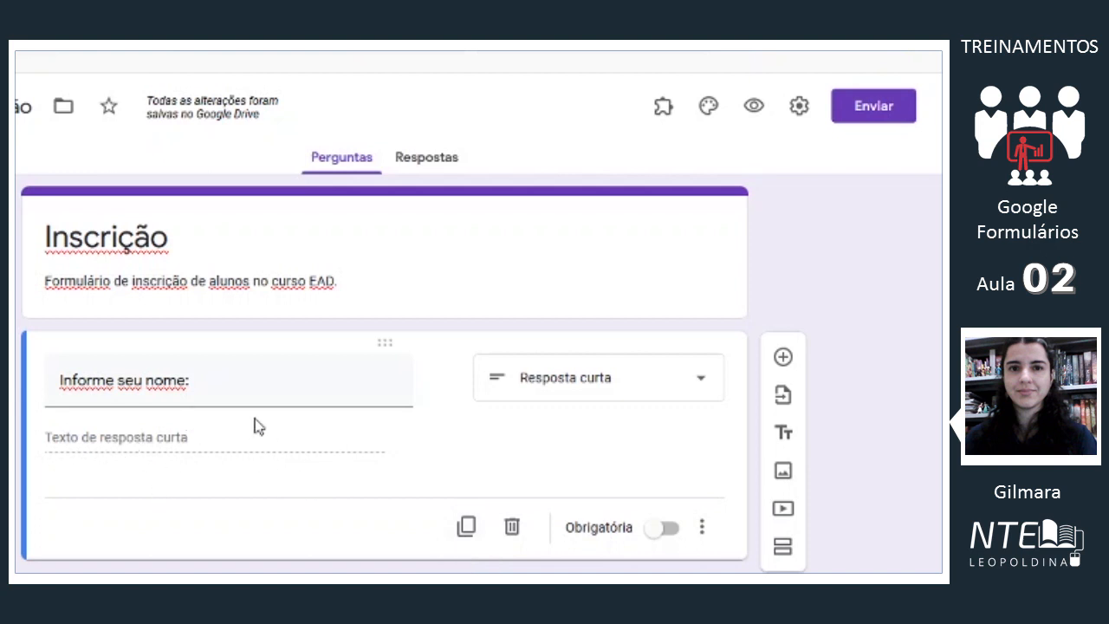
- Duplicate the name question with the wording "Informe seu cargo:" and delete that duplicate
{"action": "left_click", "coordinate": [468, 527]}
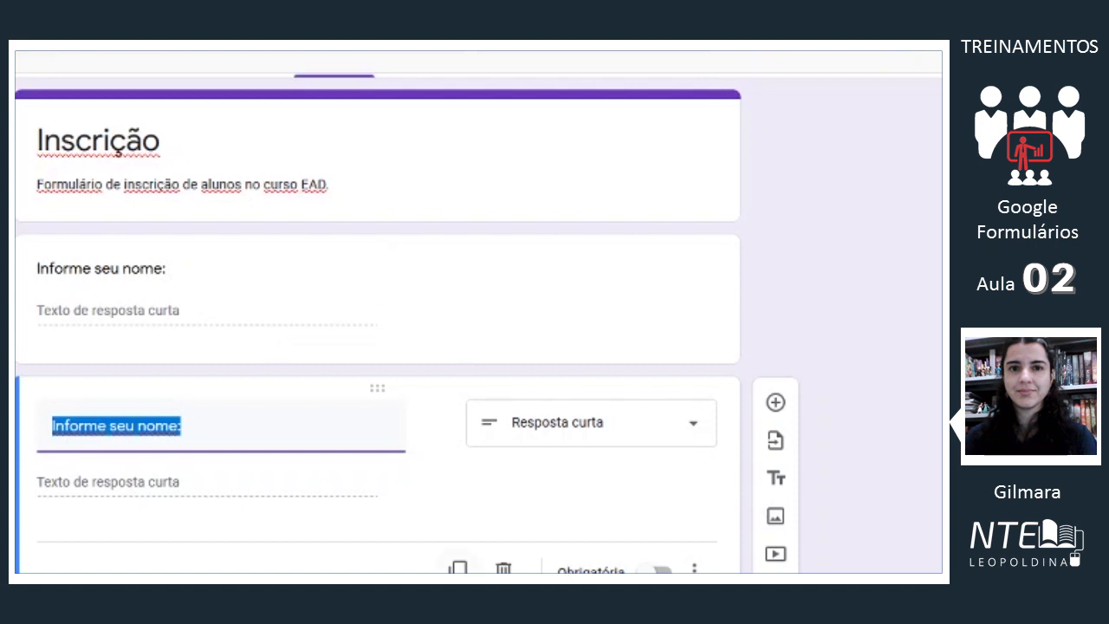
{"action": "left_click", "coordinate": [184, 426]}
{"action": "double_click", "coordinate": [156, 425]}
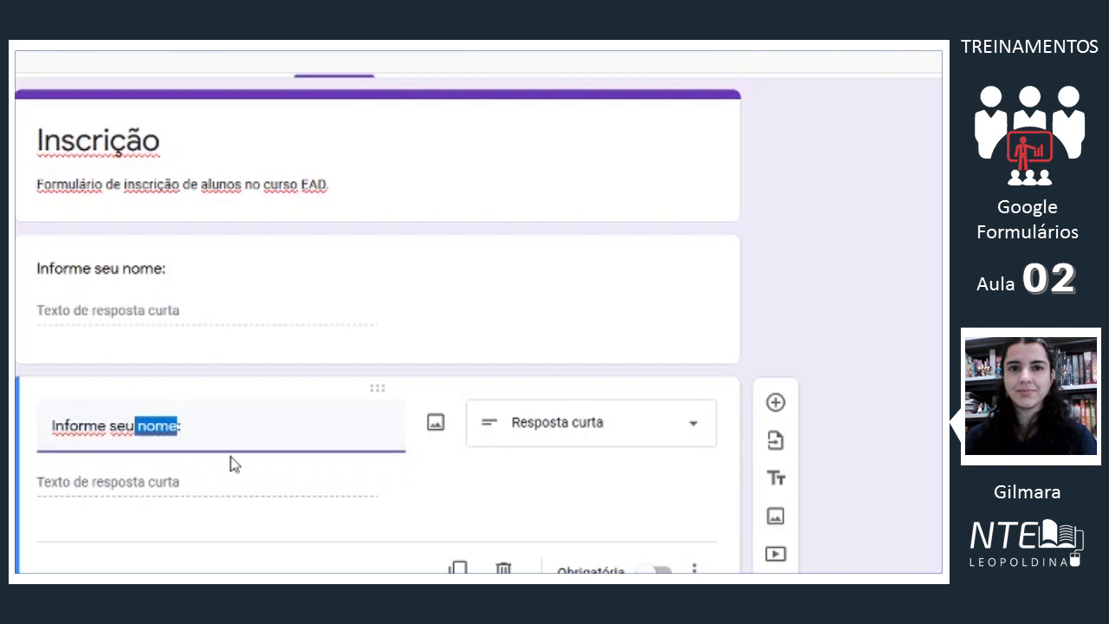
{"action": "key", "text": "BackSpace"}
{"action": "type", "text": "cargo"}
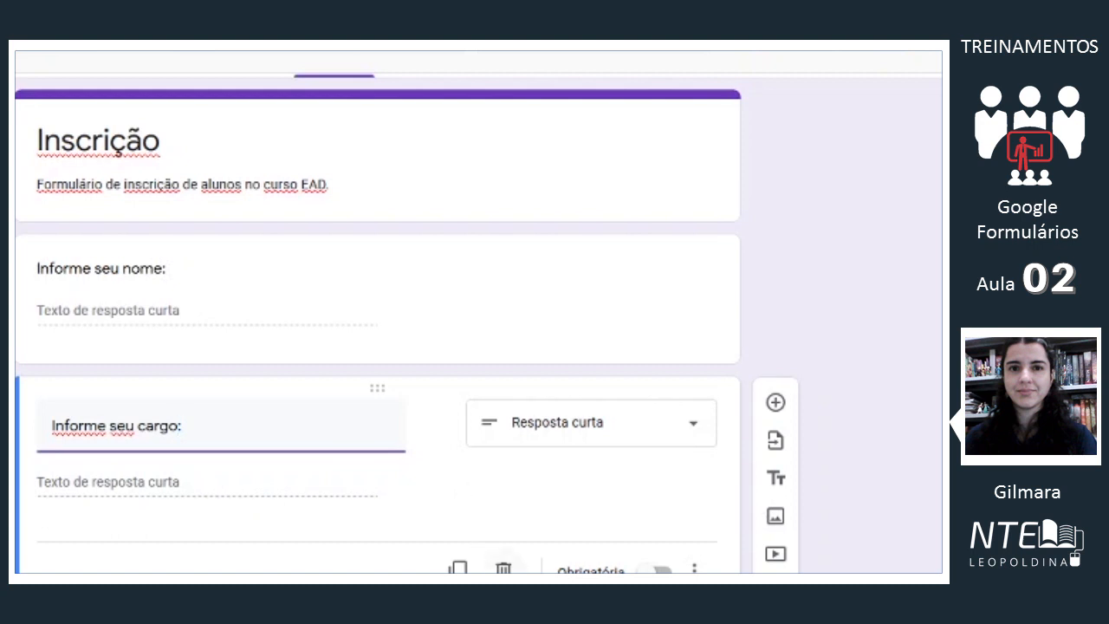
{"action": "left_click", "coordinate": [503, 568]}
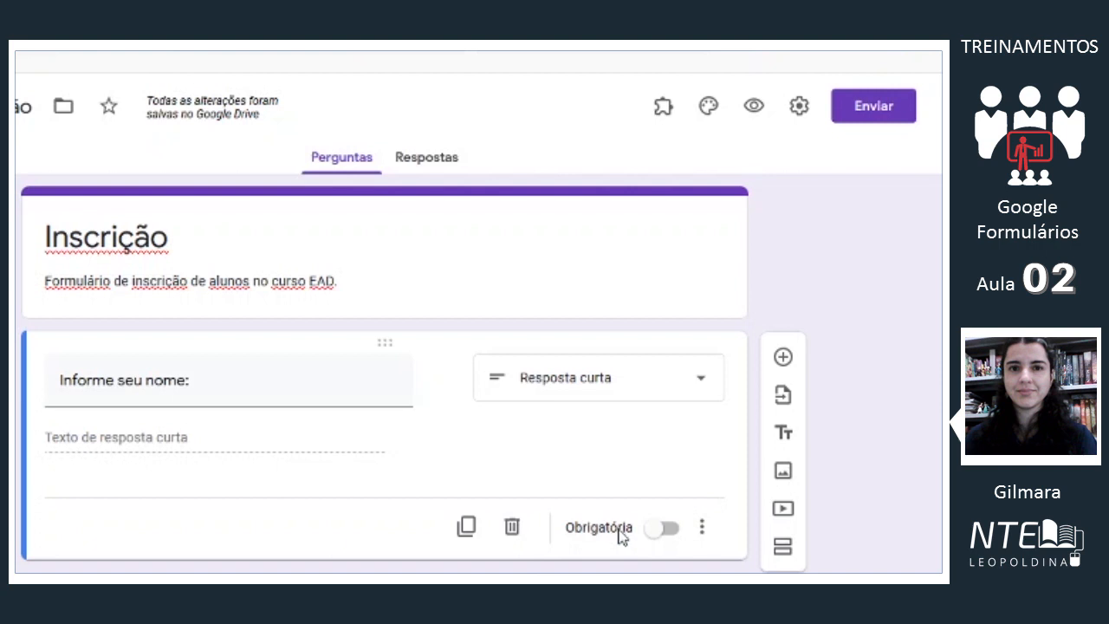
- Make the name question mandatory (Obrigatória)
{"action": "left_click", "coordinate": [668, 530]}
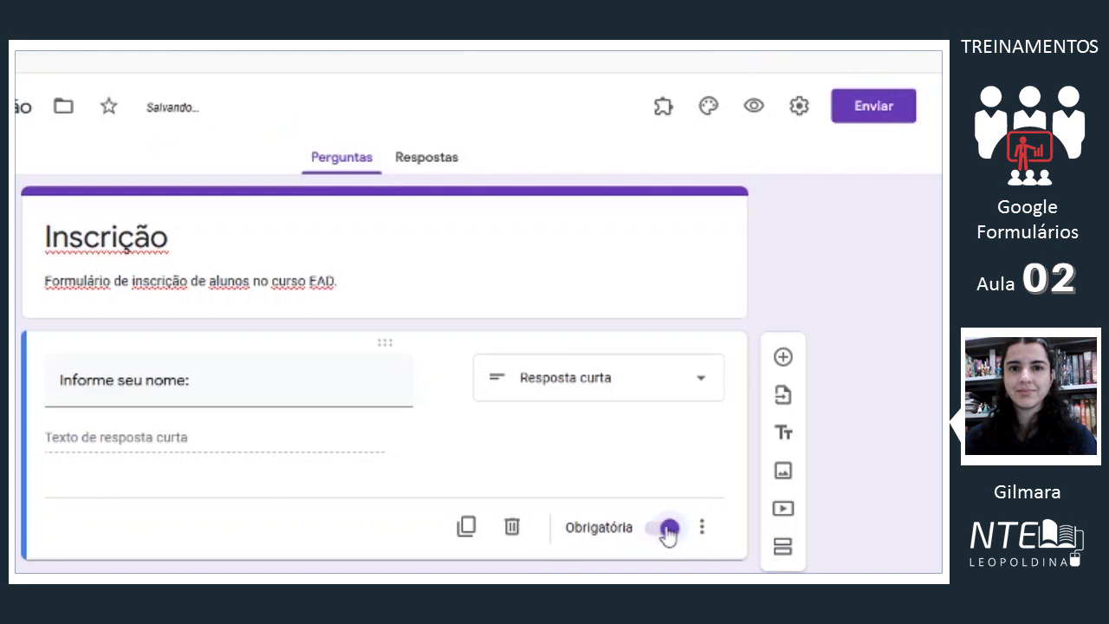
{"action": "left_click", "coordinate": [656, 535]}
{"action": "left_click", "coordinate": [669, 539]}
- Show a description on the name question and enter "*Nome completo." in it
{"action": "left_click", "coordinate": [704, 518]}
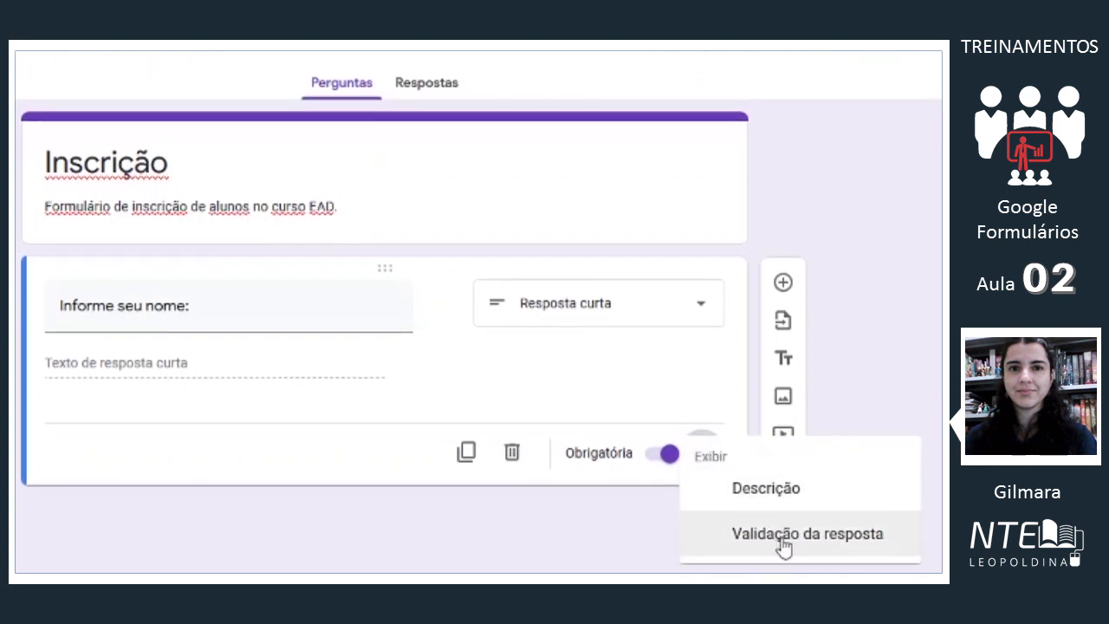
{"action": "left_click", "coordinate": [750, 488]}
{"action": "left_click", "coordinate": [697, 496]}
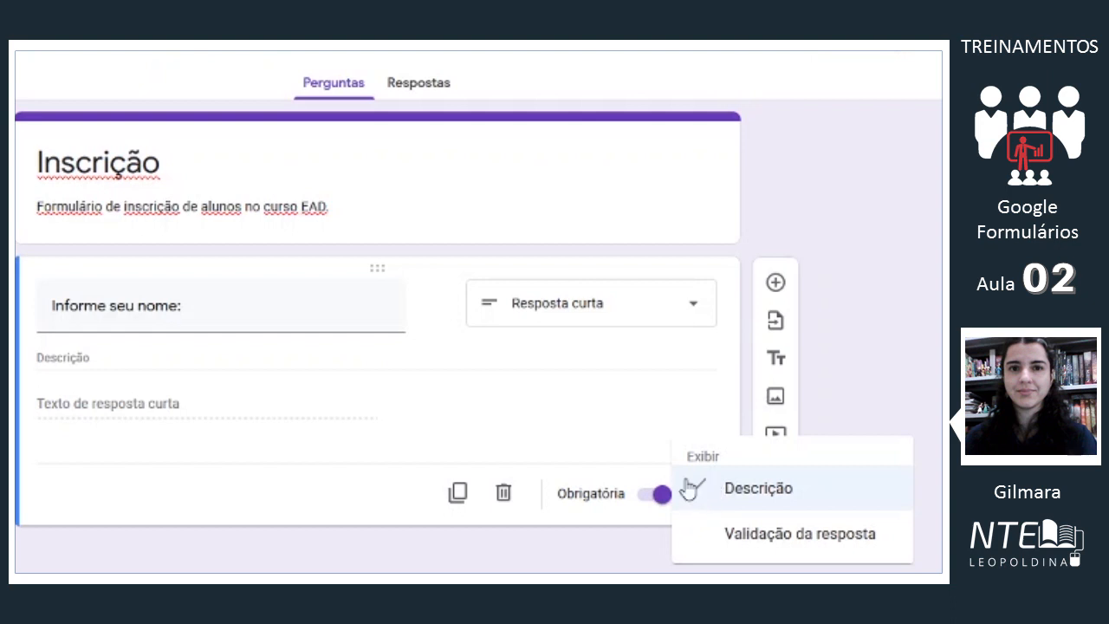
{"action": "left_click", "coordinate": [78, 358]}
{"action": "left_click", "coordinate": [50, 357]}
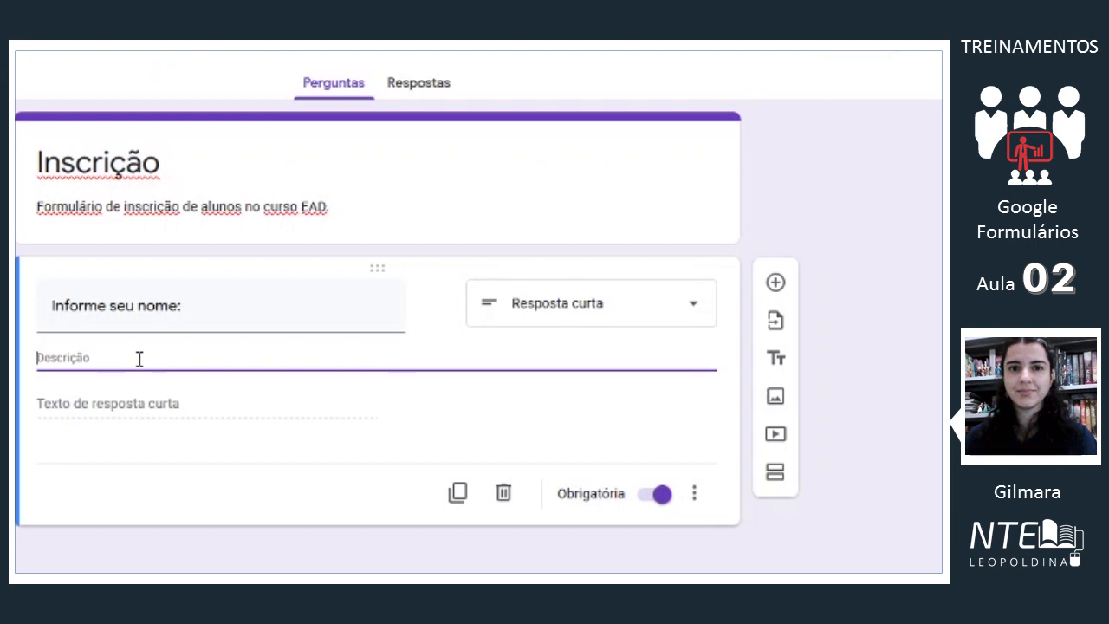
{"action": "type", "text": "*"}
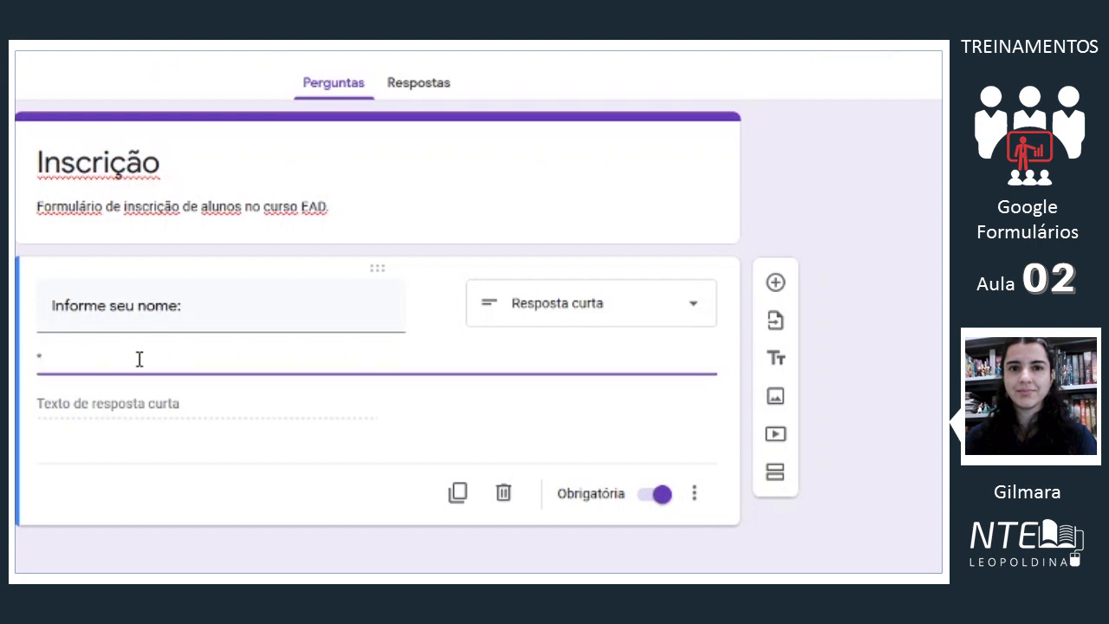
{"action": "type", "text": "Nome completo"}
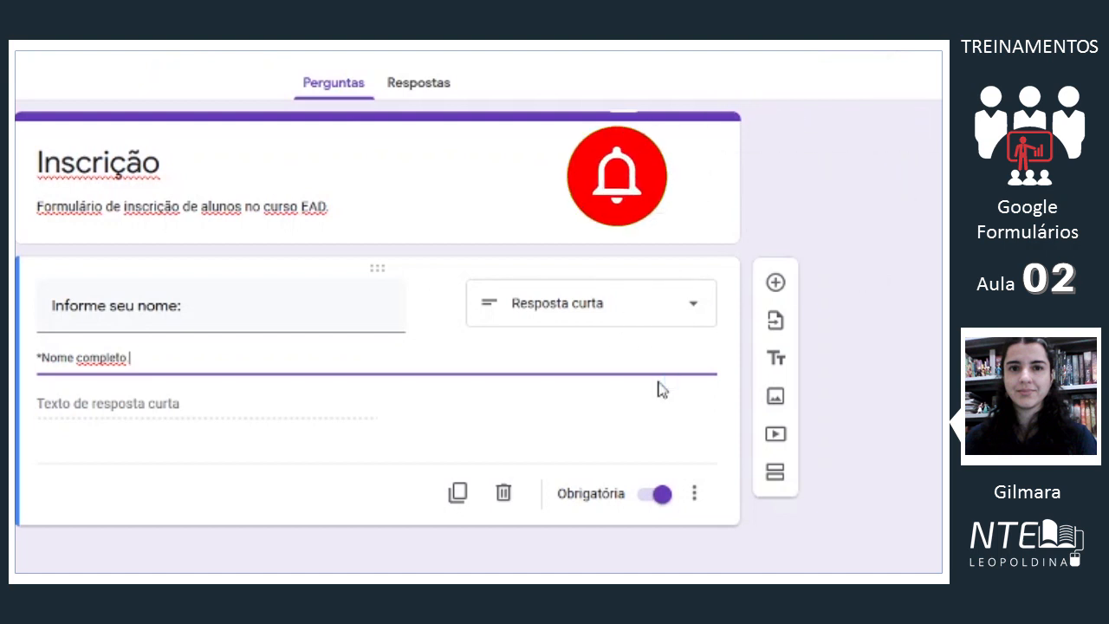
- Open the name question's display options offering response validation (Validação da resposta)
{"action": "left_click", "coordinate": [709, 501]}
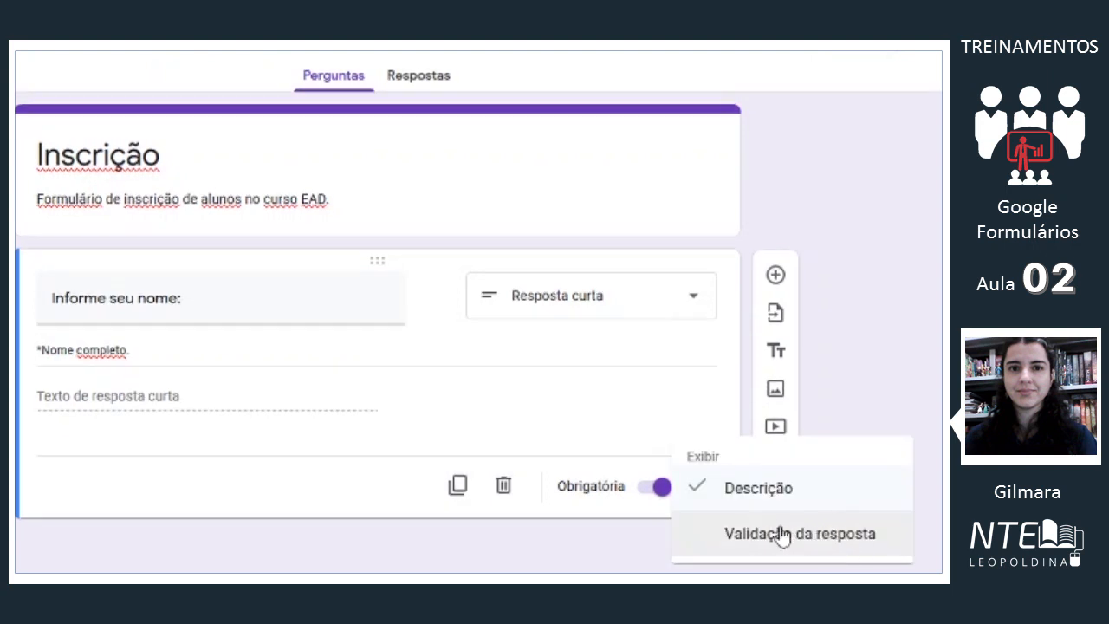